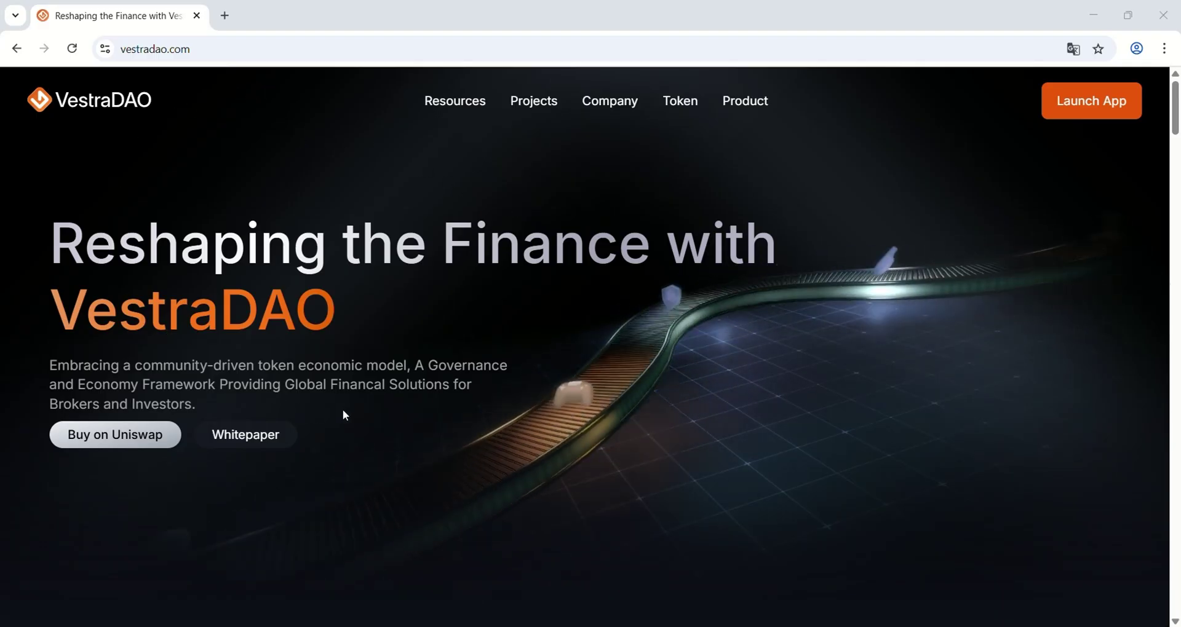
Go to metamask.io and open the page for getting the MetaMask browser extension.
{"action": "left_click", "coordinate": [178, 50]}
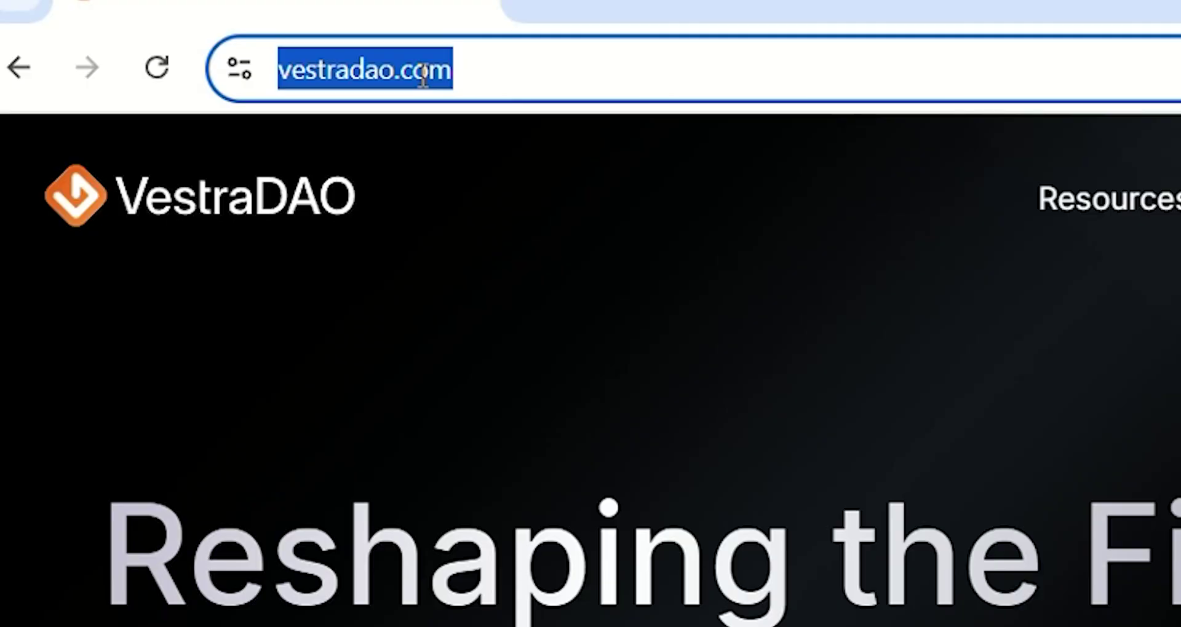
{"action": "type", "text": "metamask.io"}
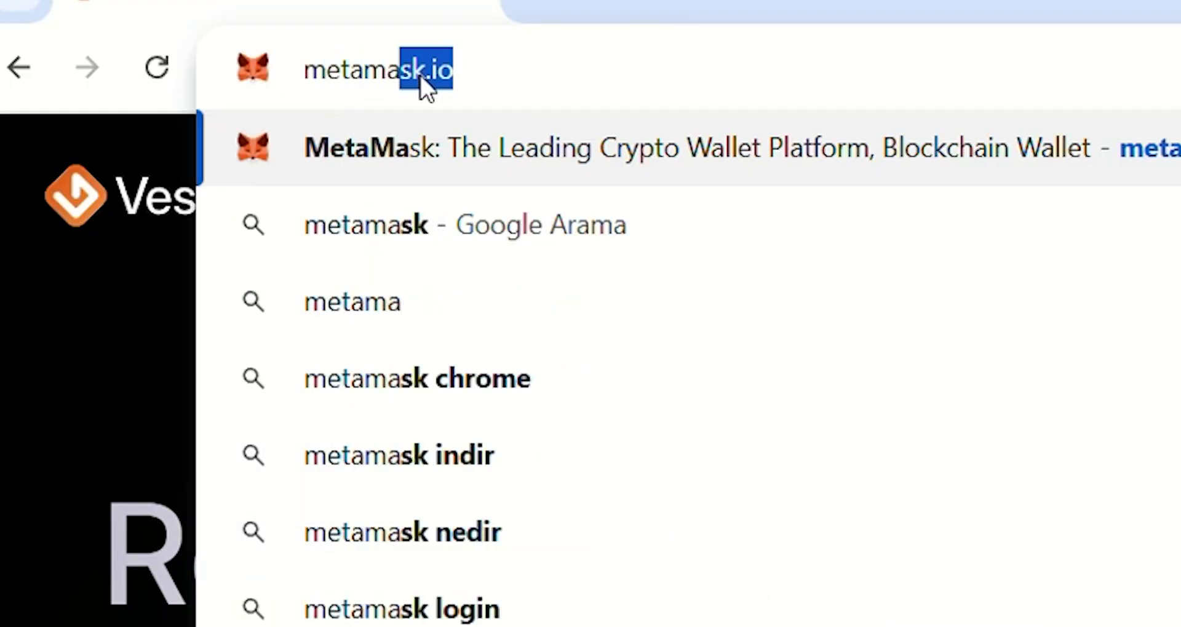
{"action": "key", "text": "Return"}
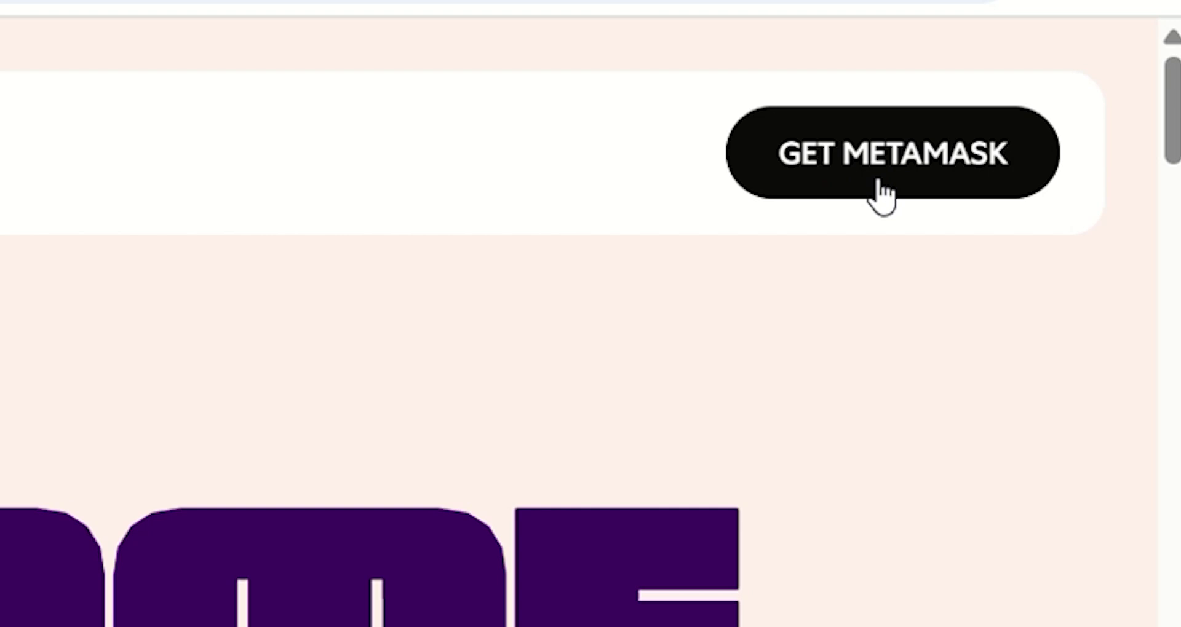
{"action": "left_click", "coordinate": [879, 181]}
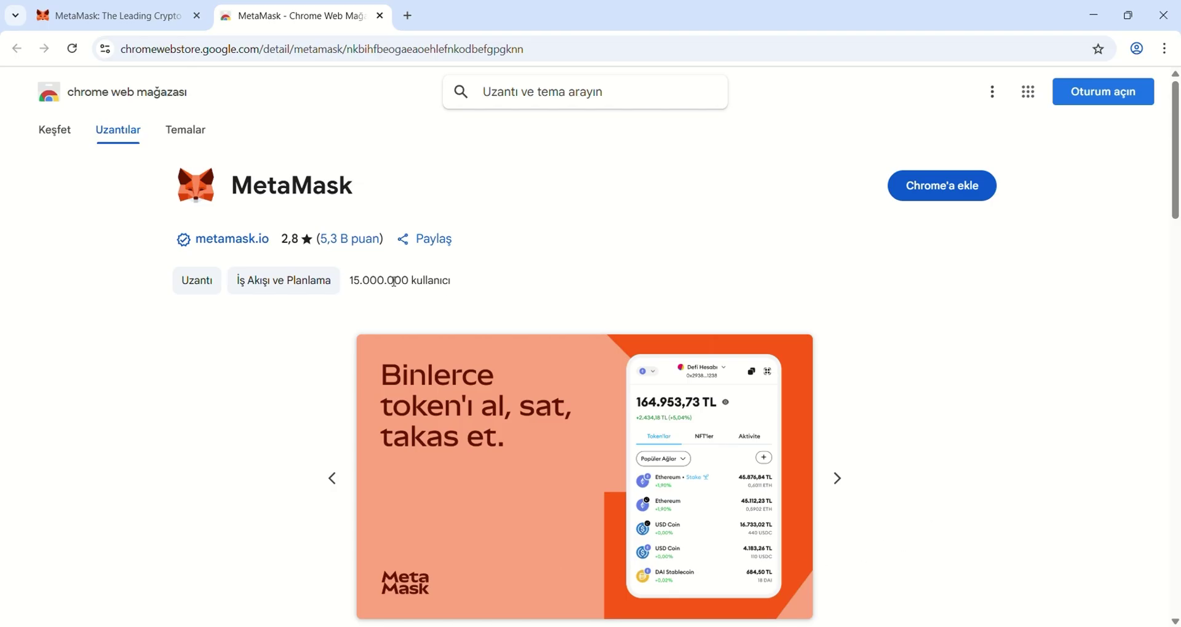
Check the MetaMask listing's user count and add the extension to Chrome, approving the requested permissions.
{"action": "mouse_move", "coordinate": [182, 241]}
{"action": "left_click_drag", "start_coordinate": [350, 280], "coordinate": [490, 323]}
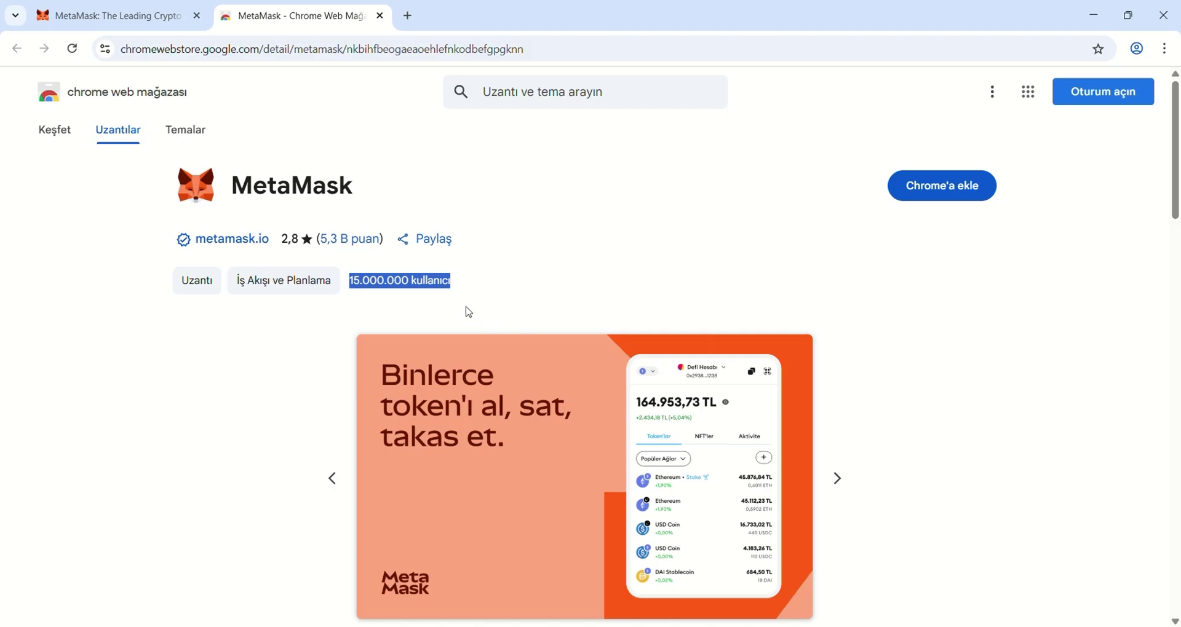
{"action": "left_click", "coordinate": [429, 285]}
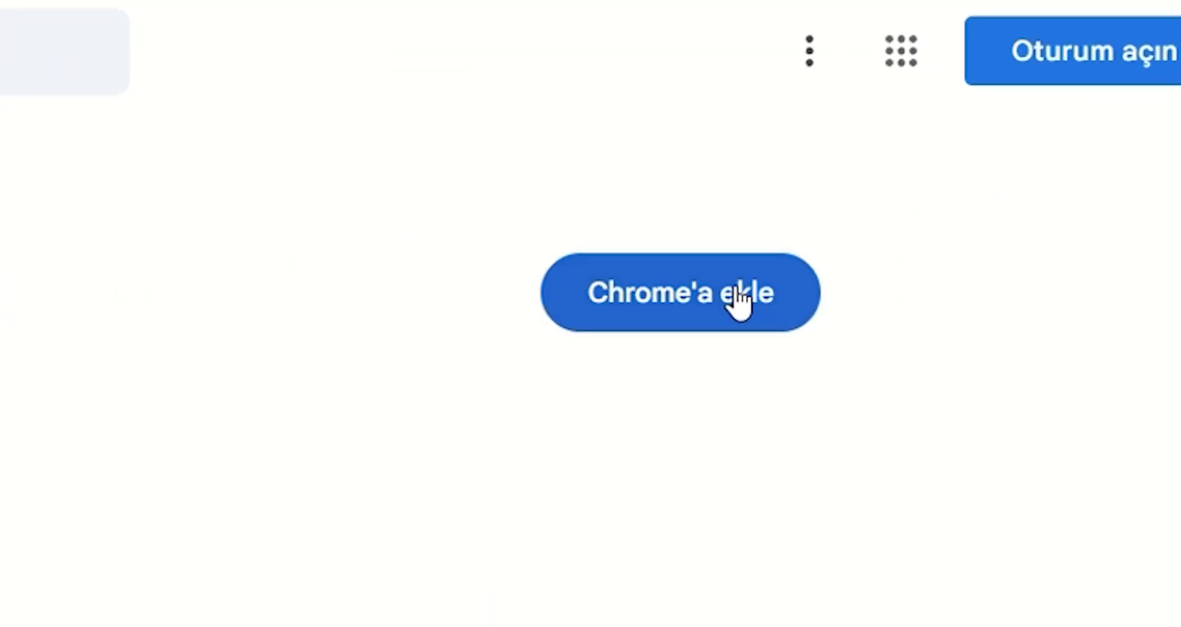
{"action": "left_click", "coordinate": [738, 302]}
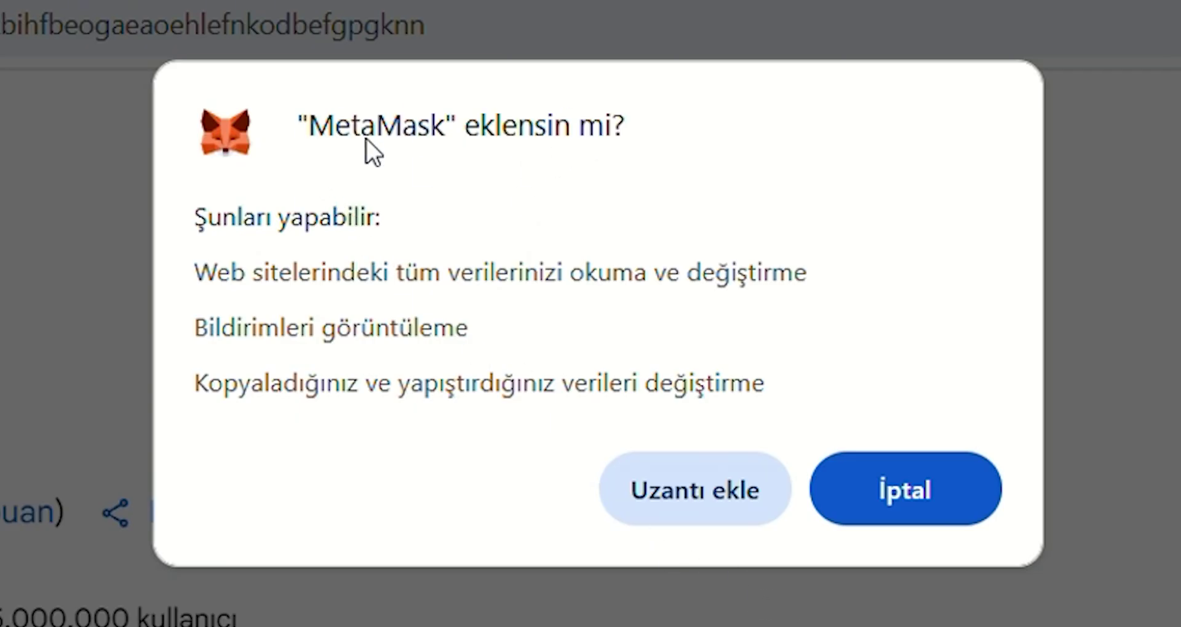
{"action": "left_click", "coordinate": [736, 526]}
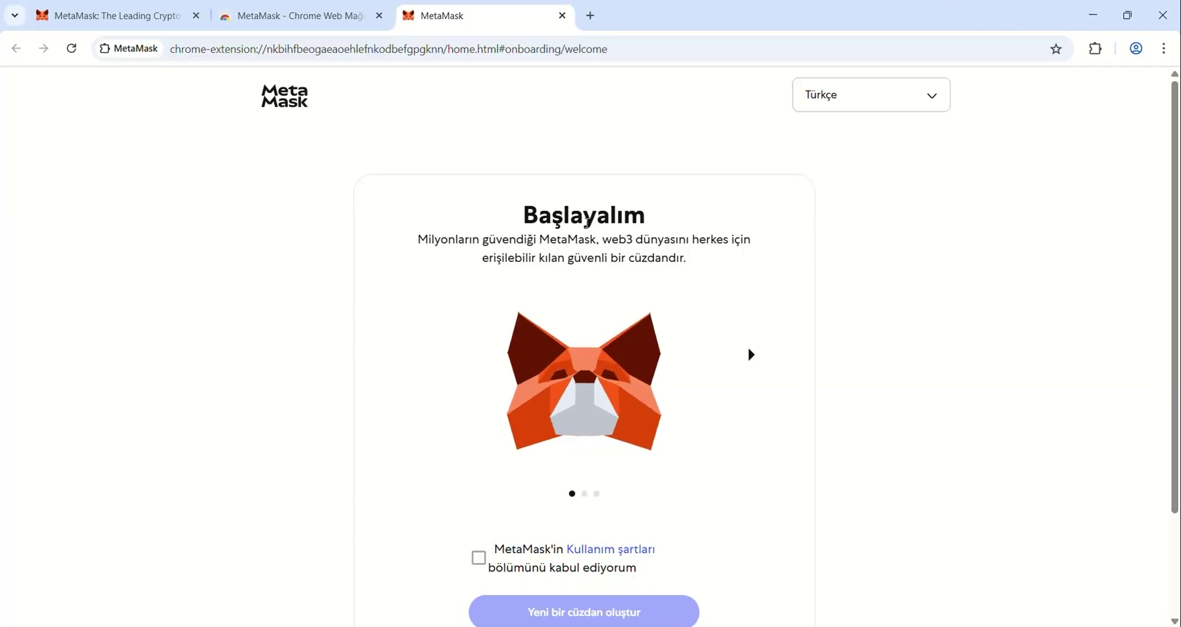
Accept MetaMask's terms of use and choose to create a new wallet.
{"action": "scroll", "coordinate": [589, 225], "scroll_direction": "down", "scroll_amount": 1}
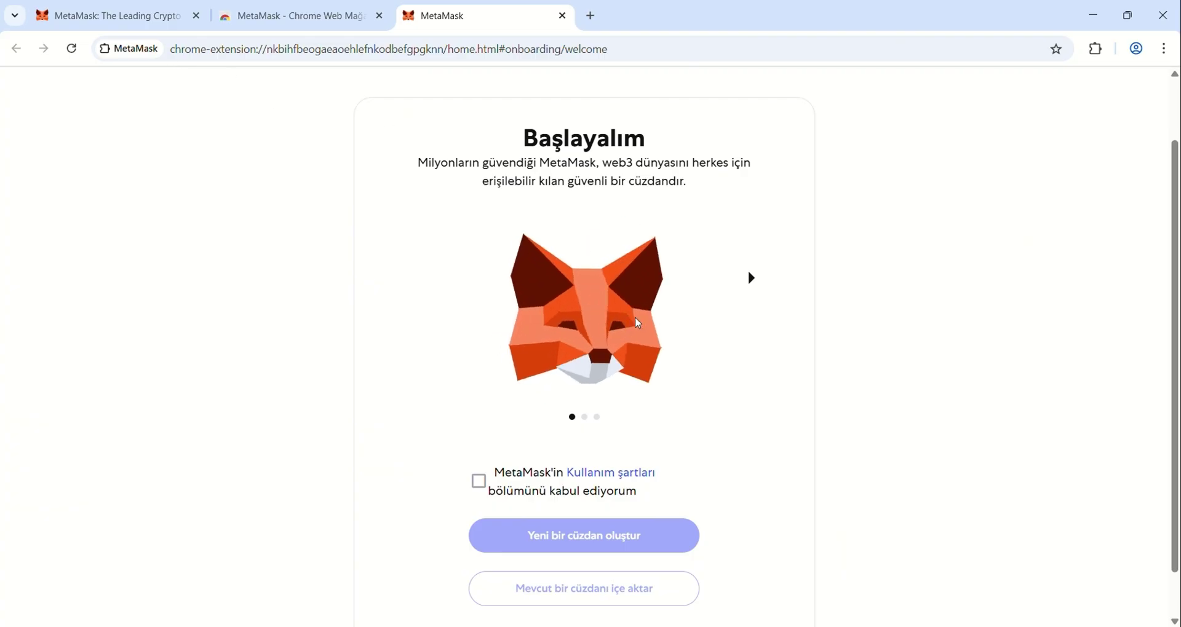
{"action": "scroll", "coordinate": [595, 380], "scroll_direction": "down", "scroll_amount": 1}
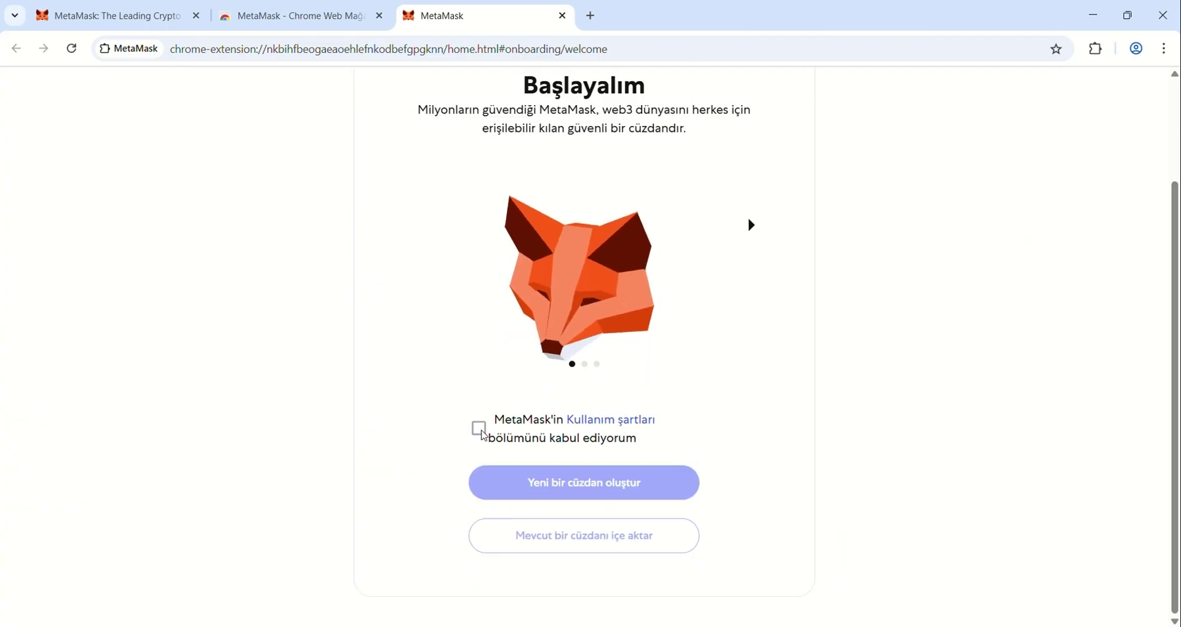
{"action": "left_click", "coordinate": [482, 431]}
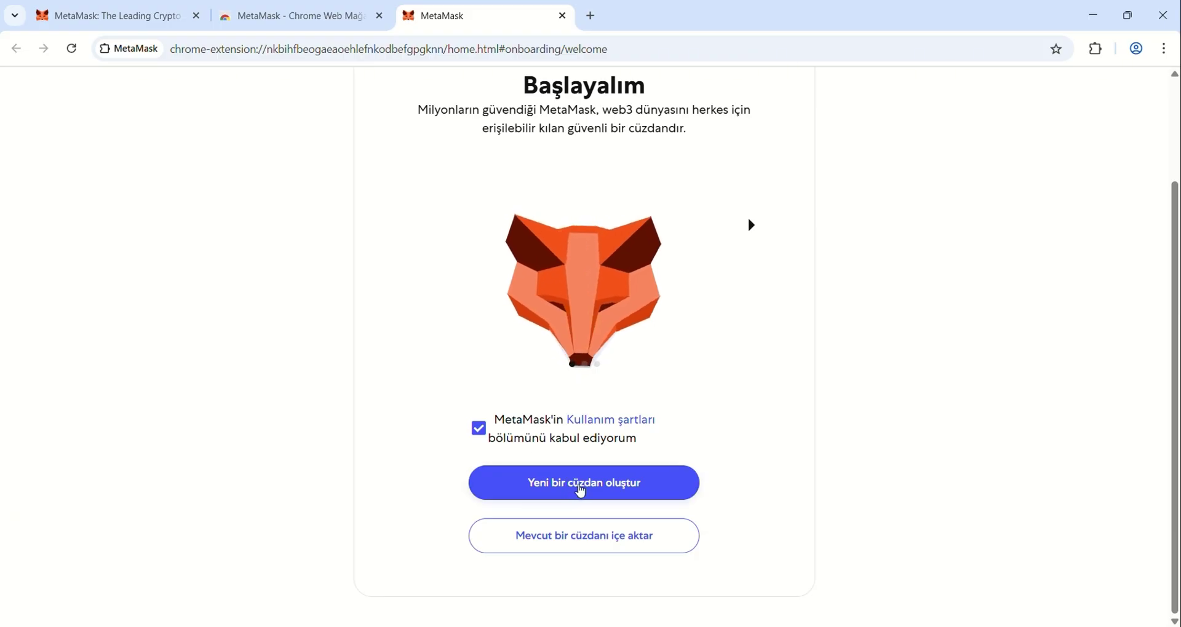
{"action": "left_click", "coordinate": [582, 486]}
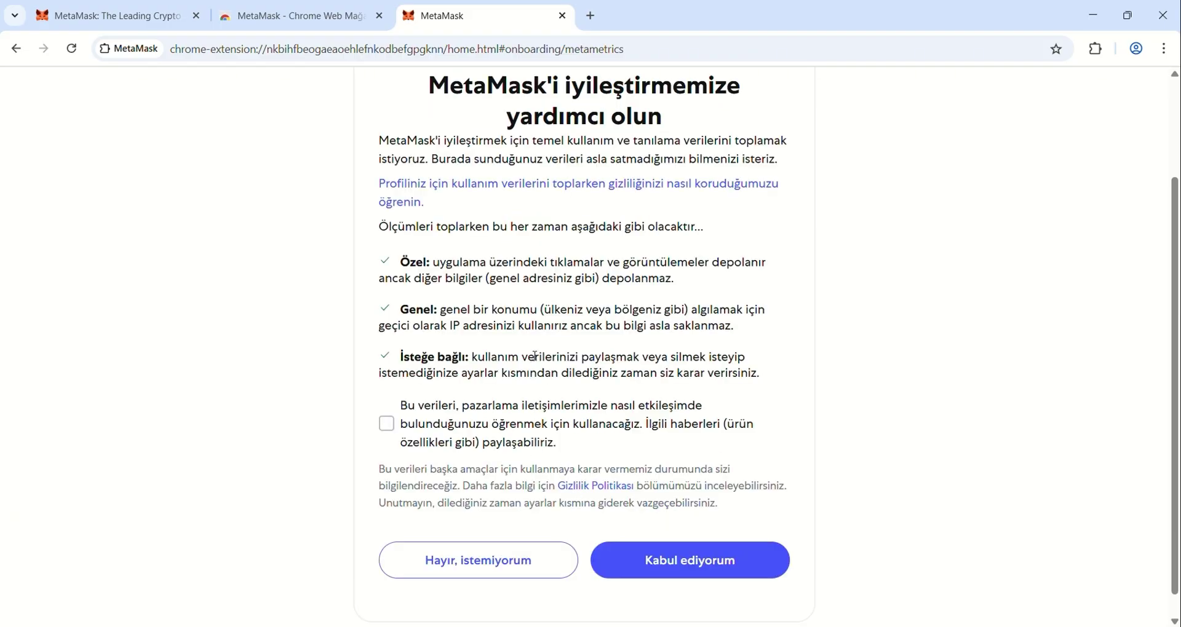
Review the usage data collection request and decline to share data with MetaMask.
{"action": "scroll", "coordinate": [531, 319], "scroll_direction": "up", "scroll_amount": 2}
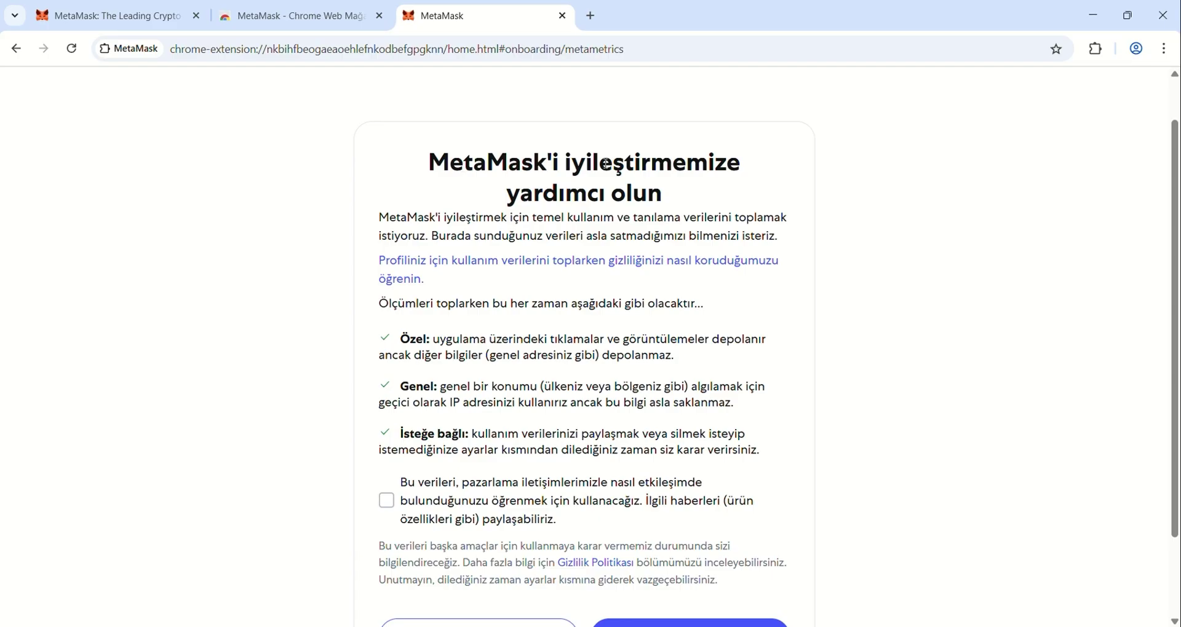
{"action": "scroll", "coordinate": [606, 166], "scroll_direction": "down", "scroll_amount": 2}
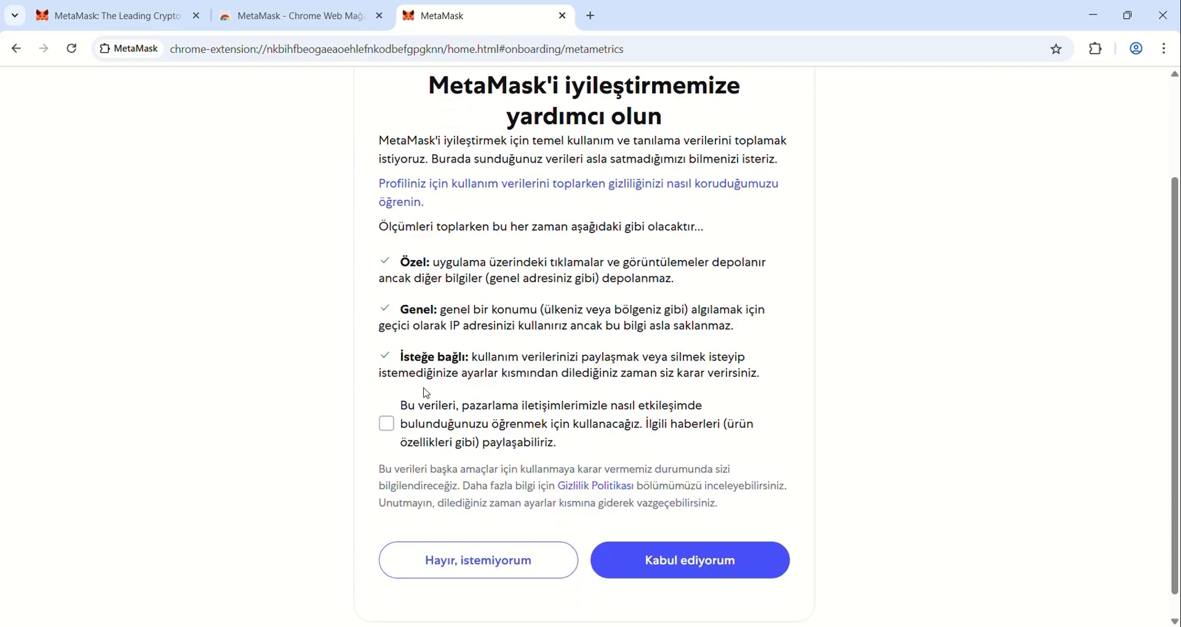
{"action": "left_click", "coordinate": [458, 565]}
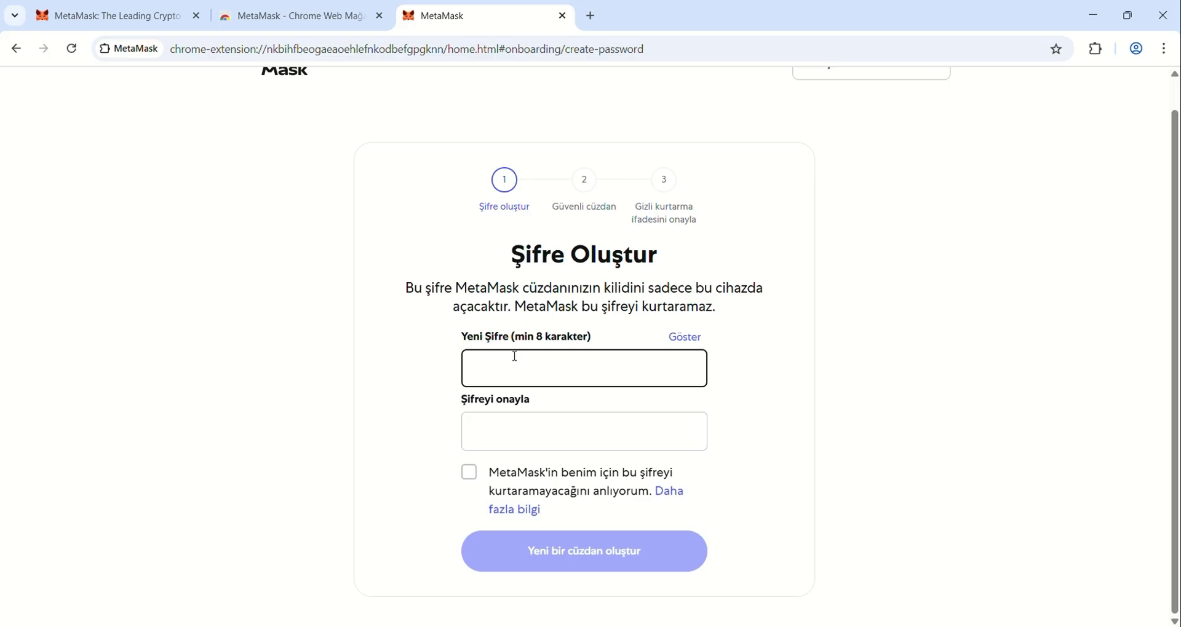
Enter and confirm a new wallet password, acknowledge that MetaMask cannot recover it, and create the wallet.
{"action": "type", "text": "•"}
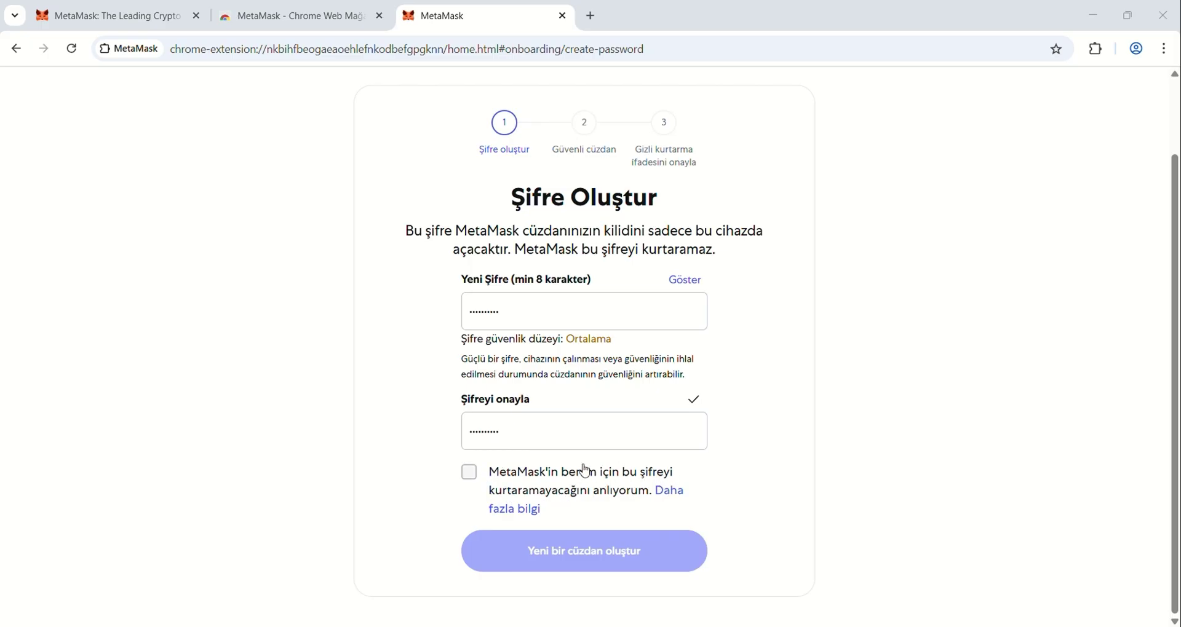
{"action": "left_click", "coordinate": [471, 476]}
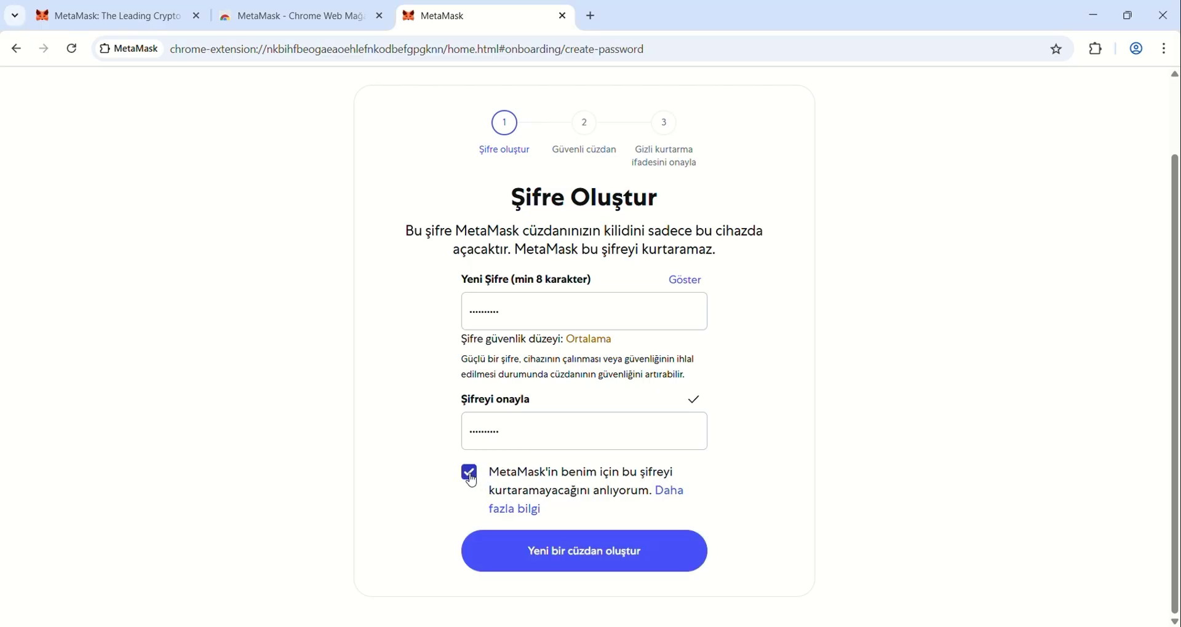
{"action": "left_click", "coordinate": [564, 554]}
Read the Secret Recovery Phrase guidance, choose the recommended option to secure the wallet, and reveal the phrase.
{"action": "scroll", "coordinate": [646, 369], "scroll_direction": "down", "scroll_amount": 1}
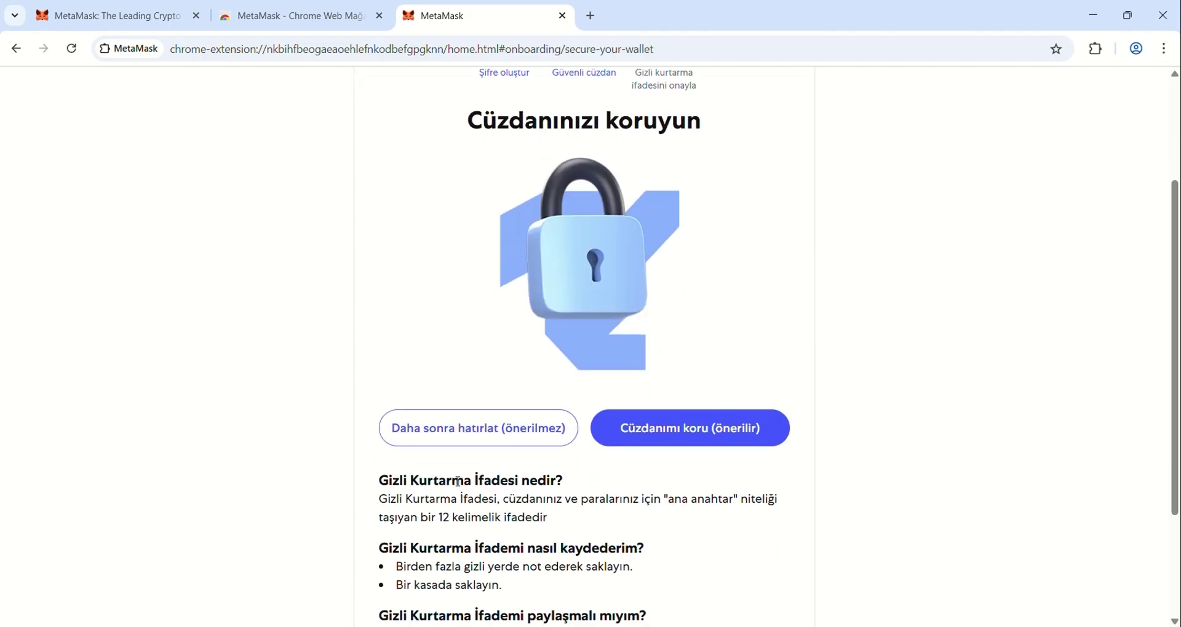
{"action": "scroll", "coordinate": [566, 487], "scroll_direction": "down", "scroll_amount": 1}
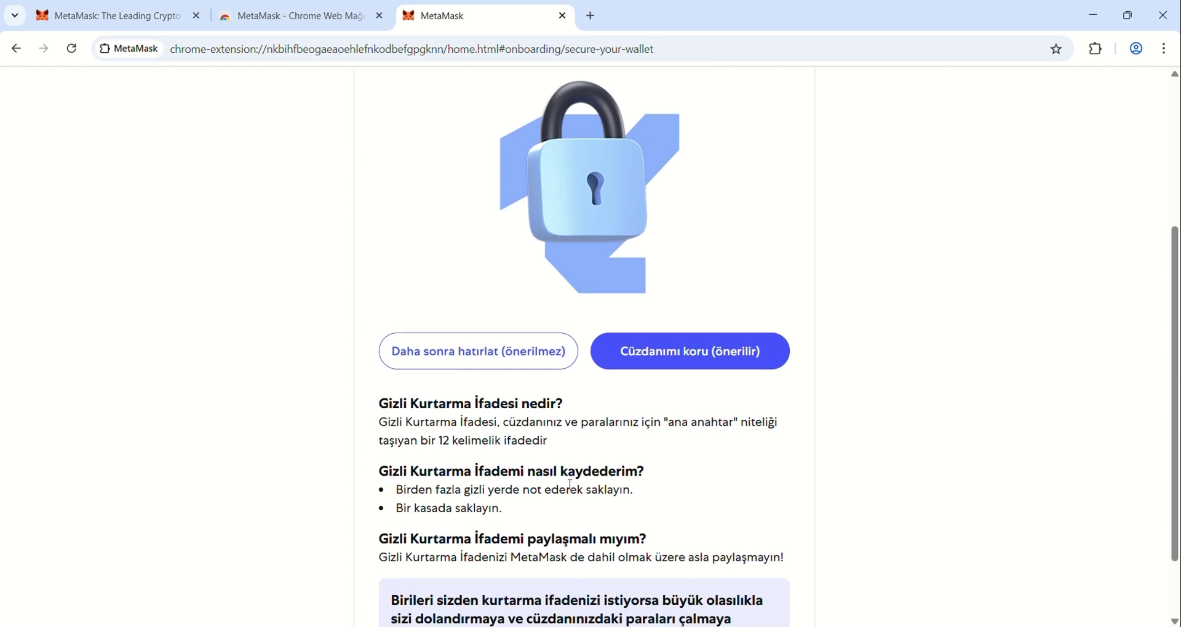
{"action": "scroll", "coordinate": [570, 486], "scroll_direction": "down", "scroll_amount": 1}
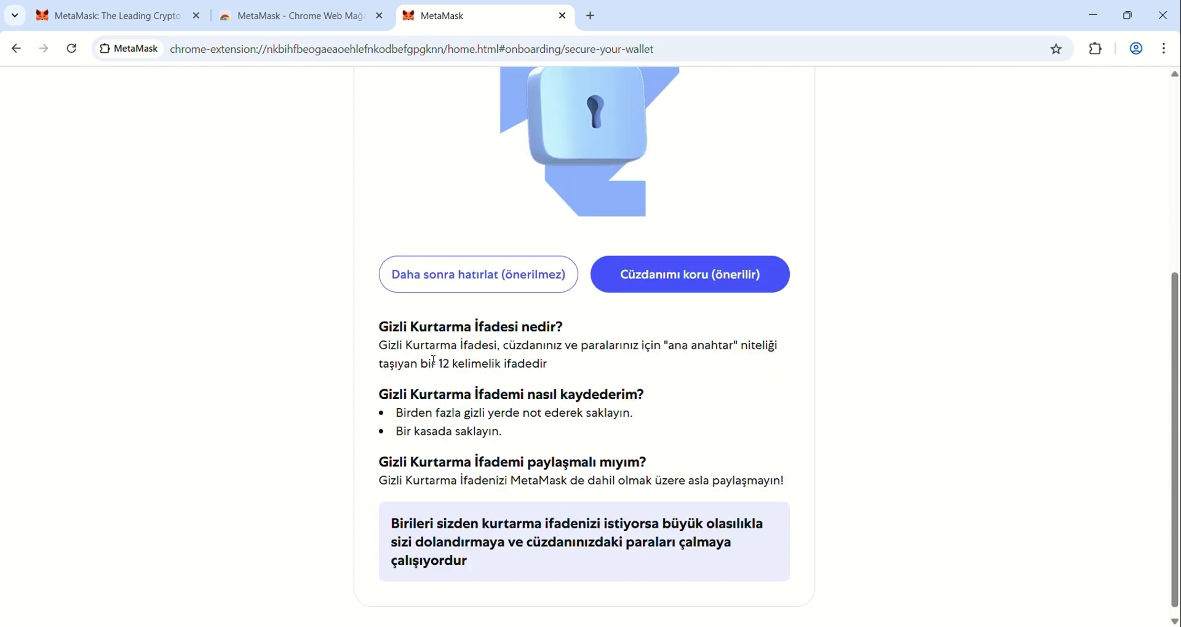
{"action": "left_click_drag", "start_coordinate": [430, 363], "coordinate": [524, 362]}
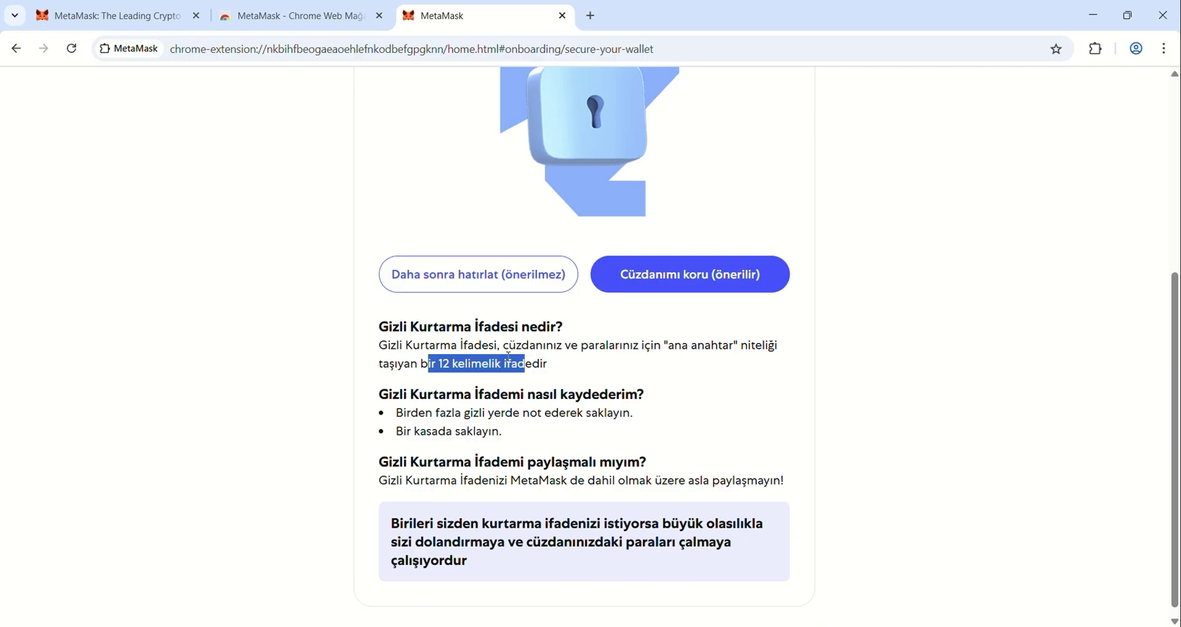
{"action": "left_click", "coordinate": [492, 349]}
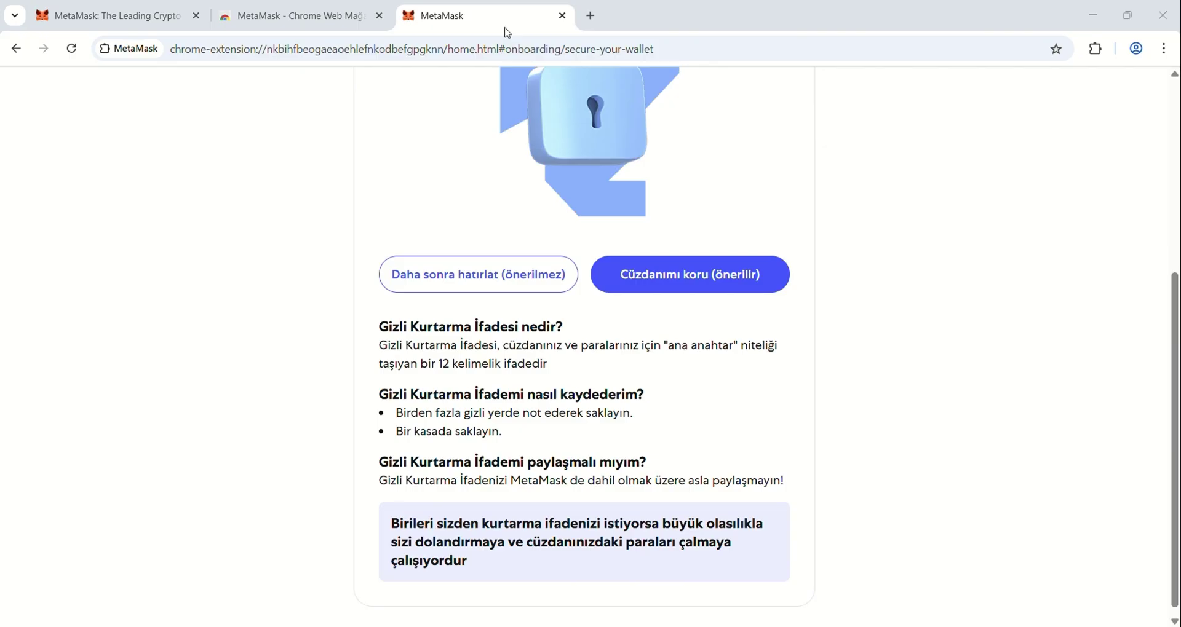
{"action": "scroll", "coordinate": [763, 445], "scroll_direction": "up", "scroll_amount": 5}
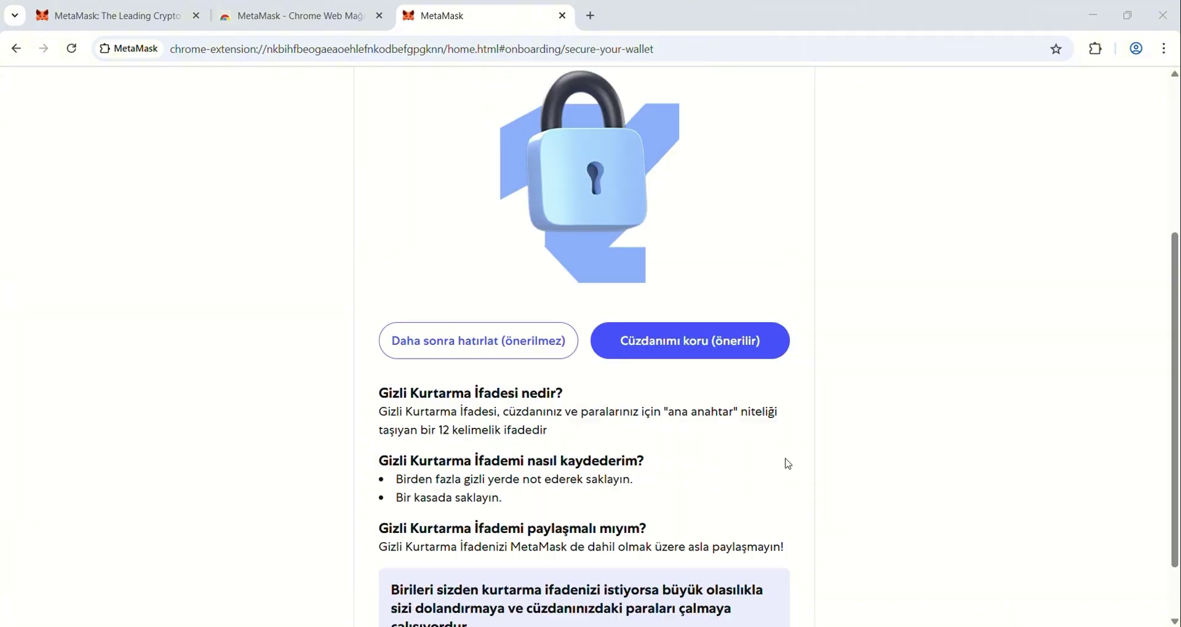
{"action": "scroll", "coordinate": [751, 473], "scroll_direction": "down", "scroll_amount": 1}
{"action": "left_click", "coordinate": [696, 501]}
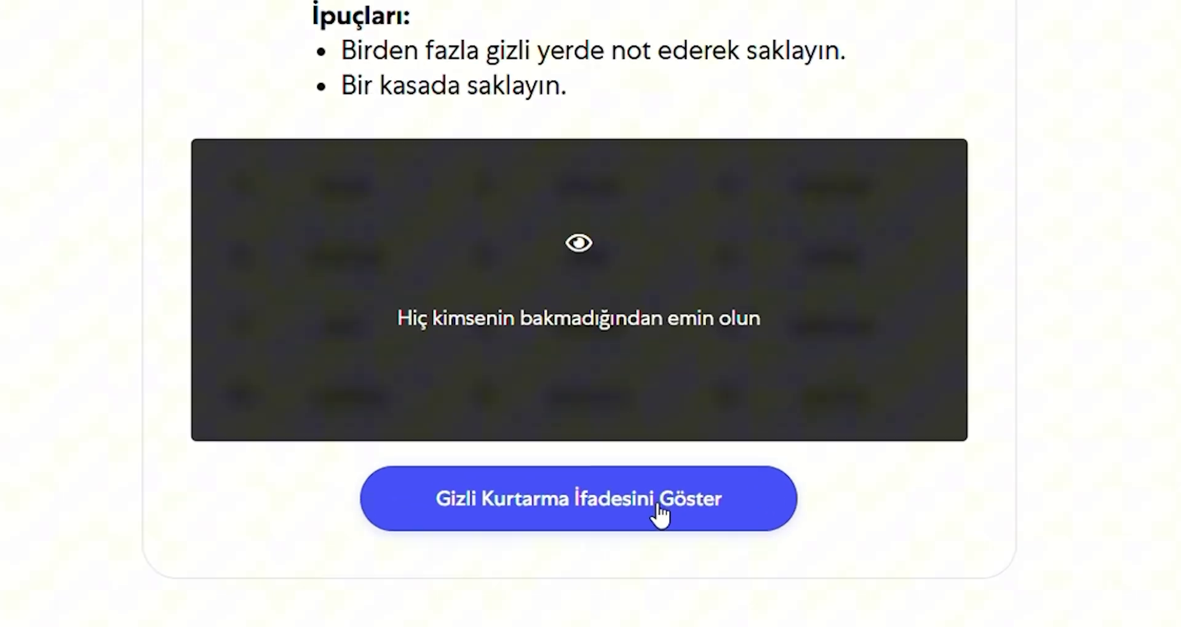
{"action": "left_click", "coordinate": [626, 564]}
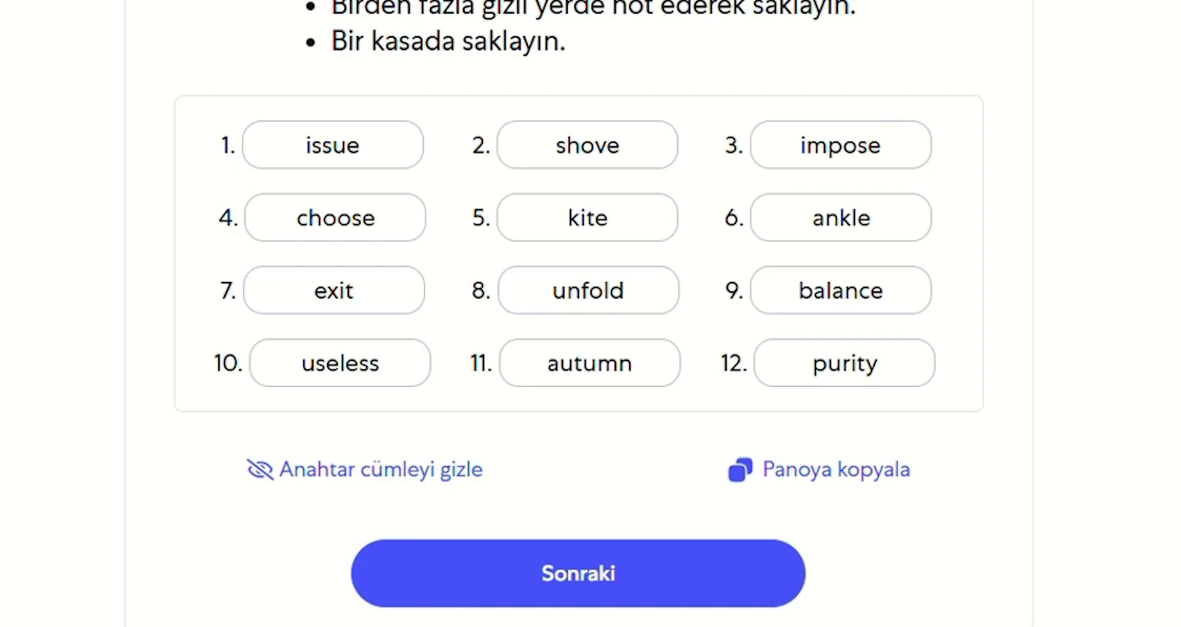
Proceed to the Secret Recovery Phrase check, fill in the missing words 3, 4 and 8, and confirm the phrase.
{"action": "left_click", "coordinate": [560, 553]}
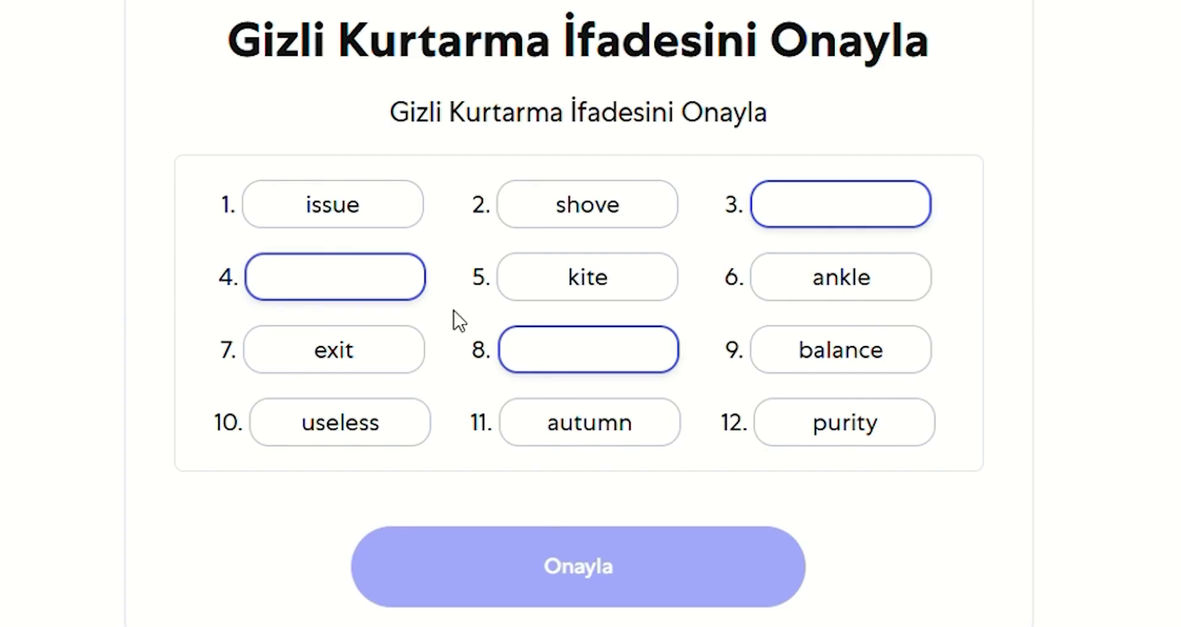
{"action": "left_click", "coordinate": [785, 211]}
{"action": "type", "text": "impose"}
{"action": "left_click", "coordinate": [321, 268]}
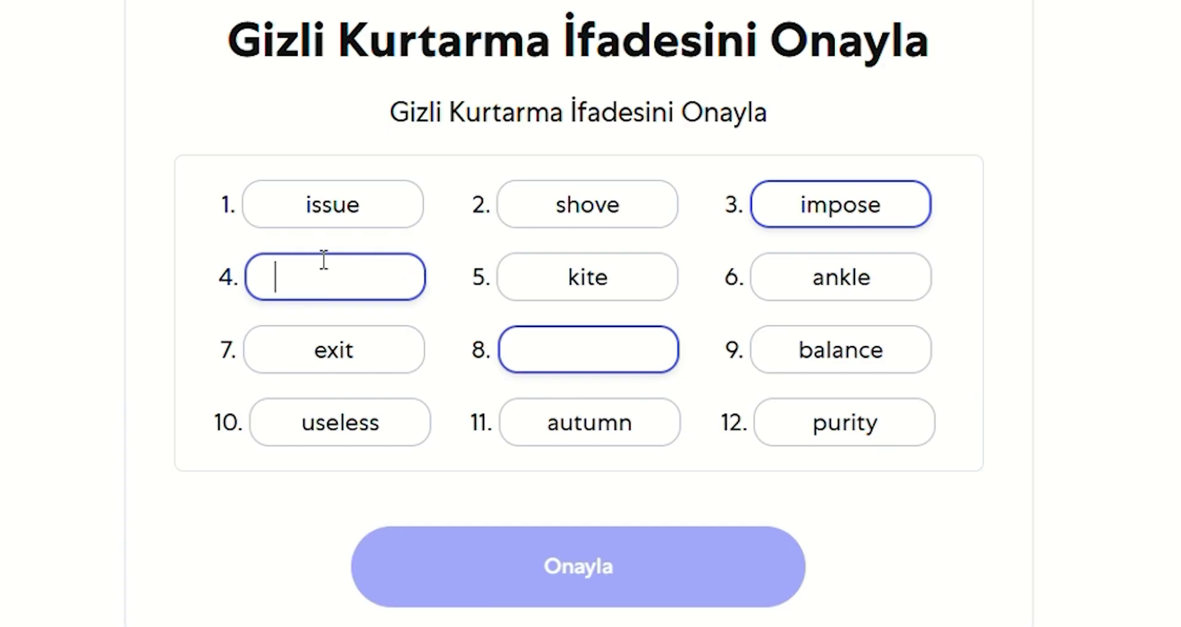
{"action": "type", "text": "choose"}
{"action": "left_click", "coordinate": [596, 346]}
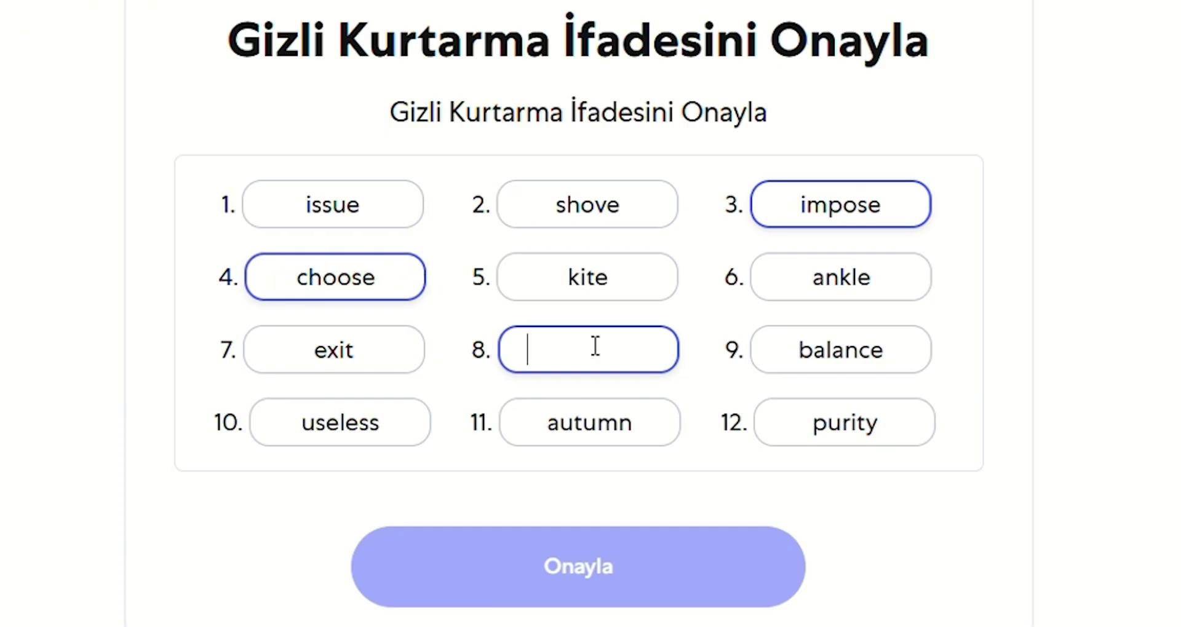
{"action": "type", "text": "unfold"}
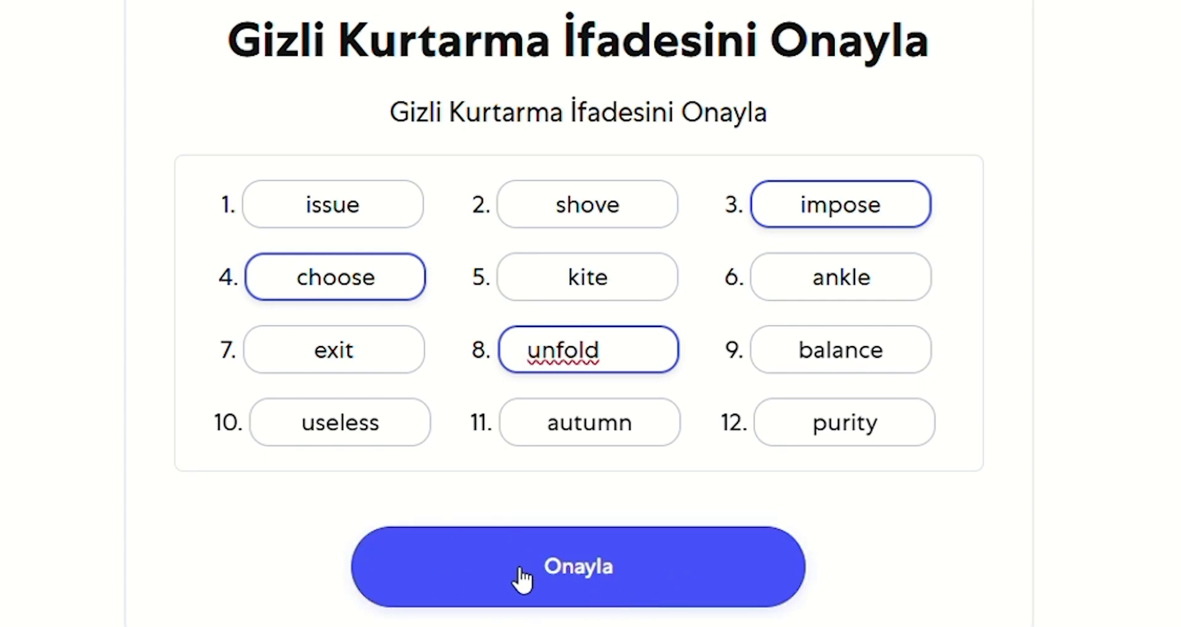
{"action": "left_click", "coordinate": [585, 577]}
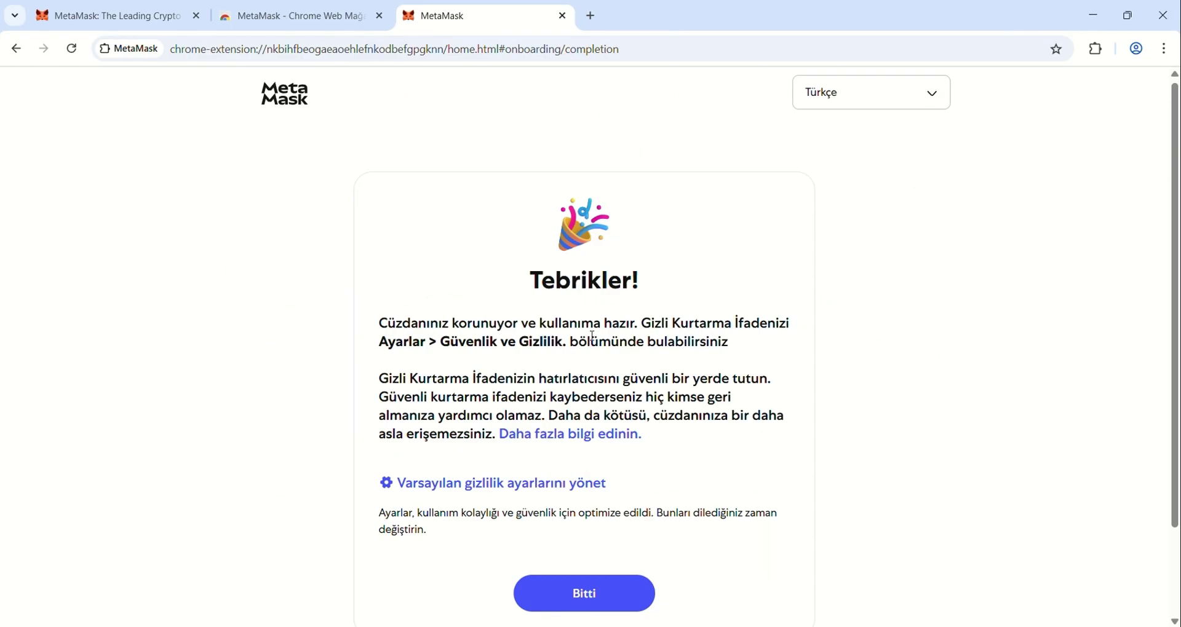
Finish the wallet onboarding by going through the completion and extension-pinning guide pages to the wallet home.
{"action": "scroll", "coordinate": [507, 377], "scroll_direction": "down", "scroll_amount": 1}
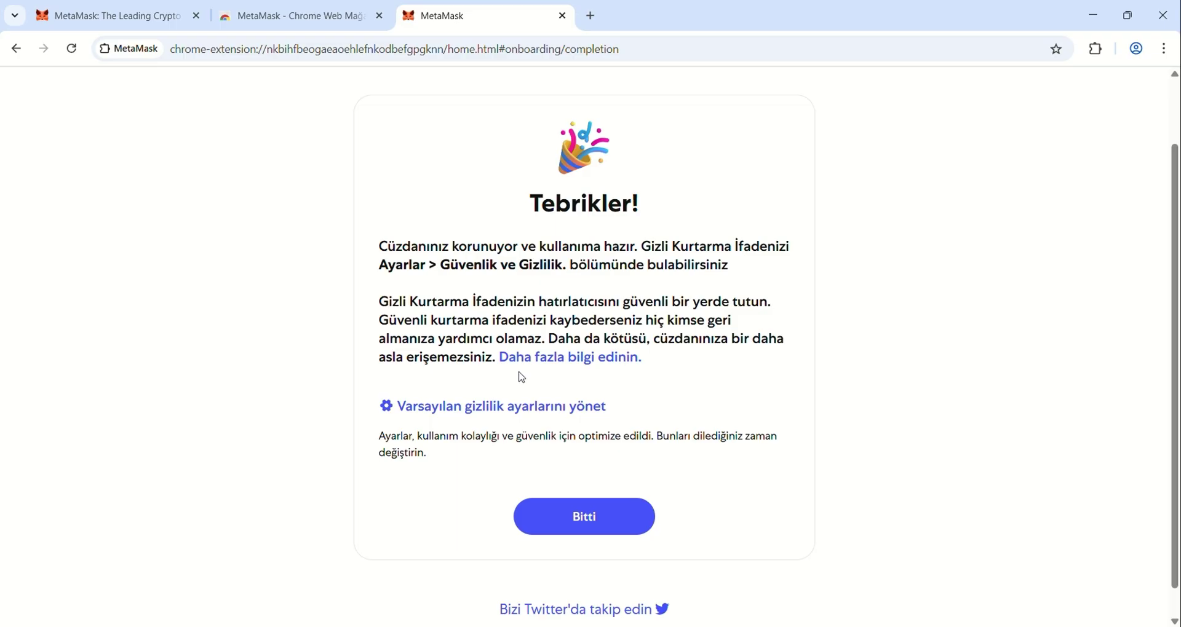
{"action": "left_click", "coordinate": [588, 533]}
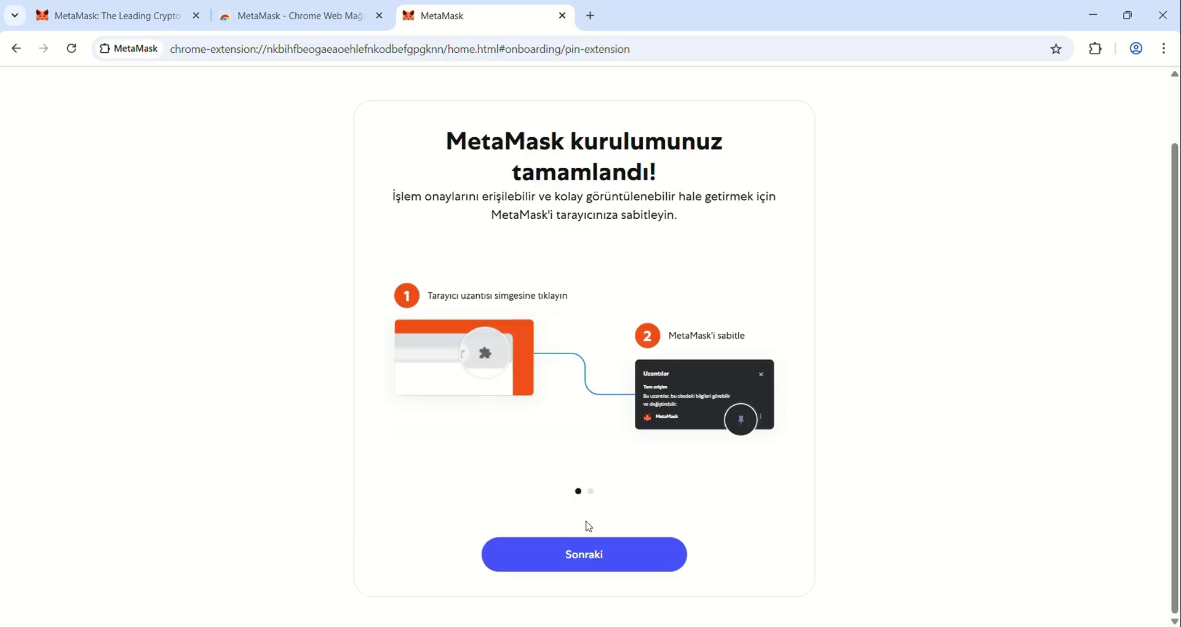
{"action": "left_click", "coordinate": [580, 555]}
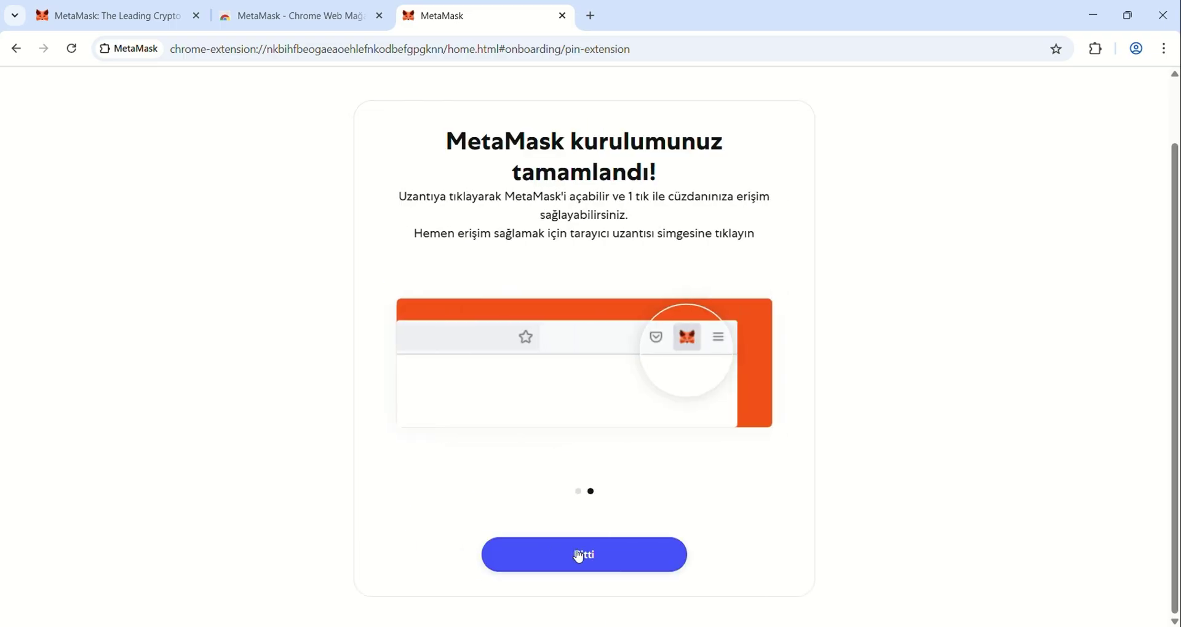
{"action": "left_click", "coordinate": [580, 557]}
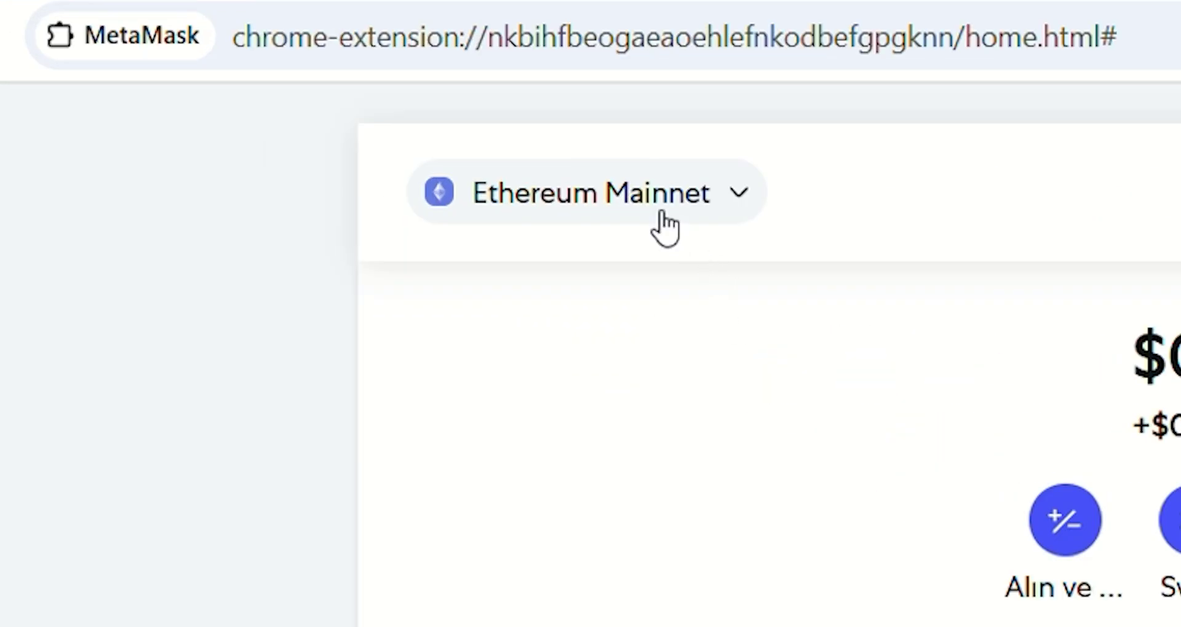
View the wallet's list of available networks and close it without switching from Ethereum Mainnet.
{"action": "left_click", "coordinate": [661, 212]}
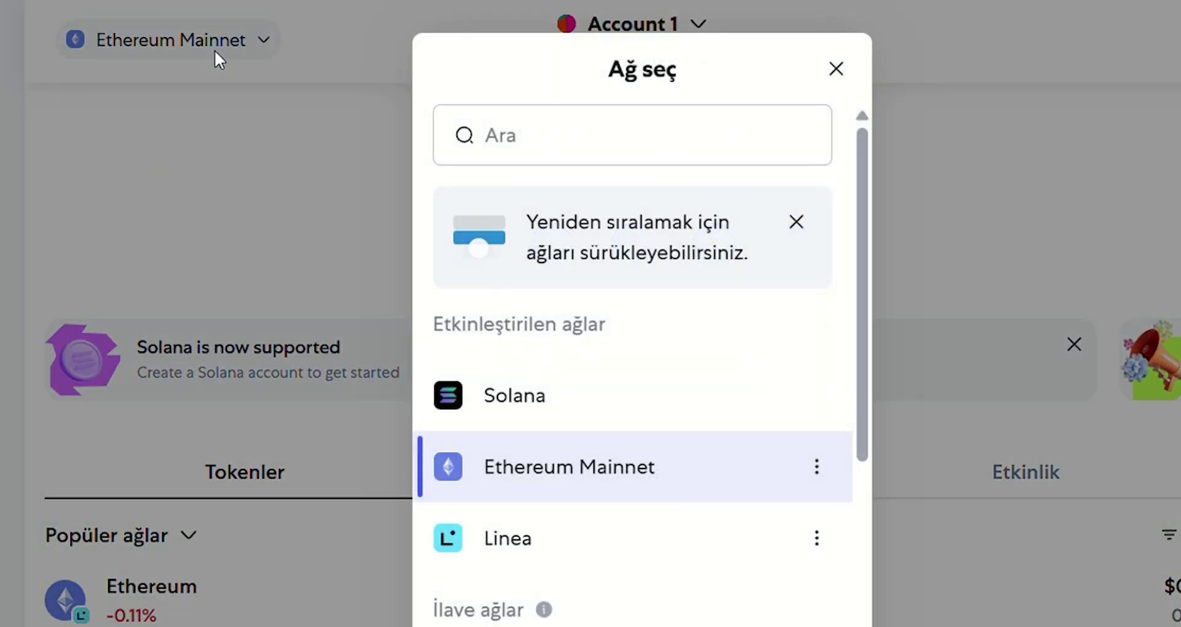
{"action": "left_click", "coordinate": [835, 68]}
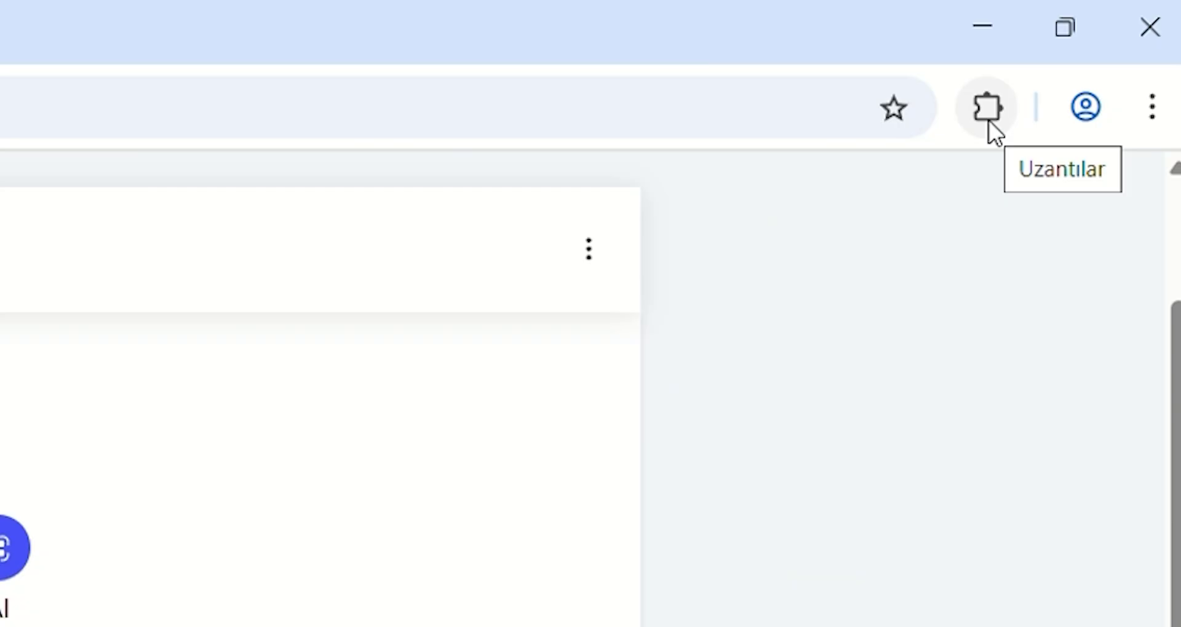
Pin the MetaMask extension in the browser so it stays directly accessible.
{"action": "left_click", "coordinate": [1096, 54]}
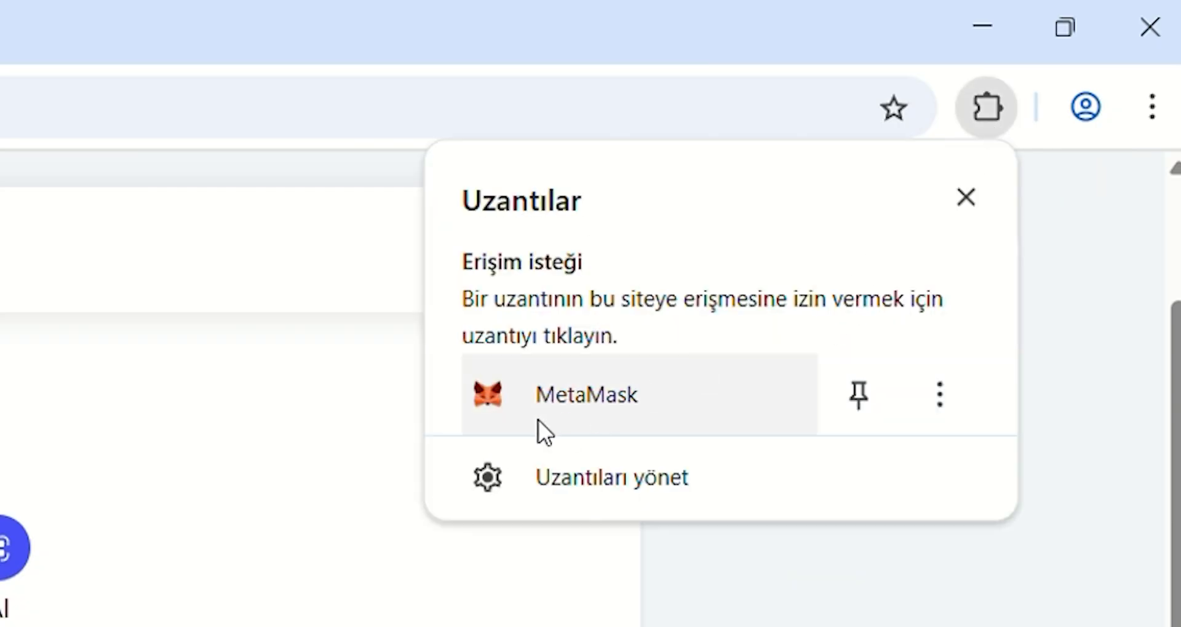
{"action": "left_click", "coordinate": [865, 422]}
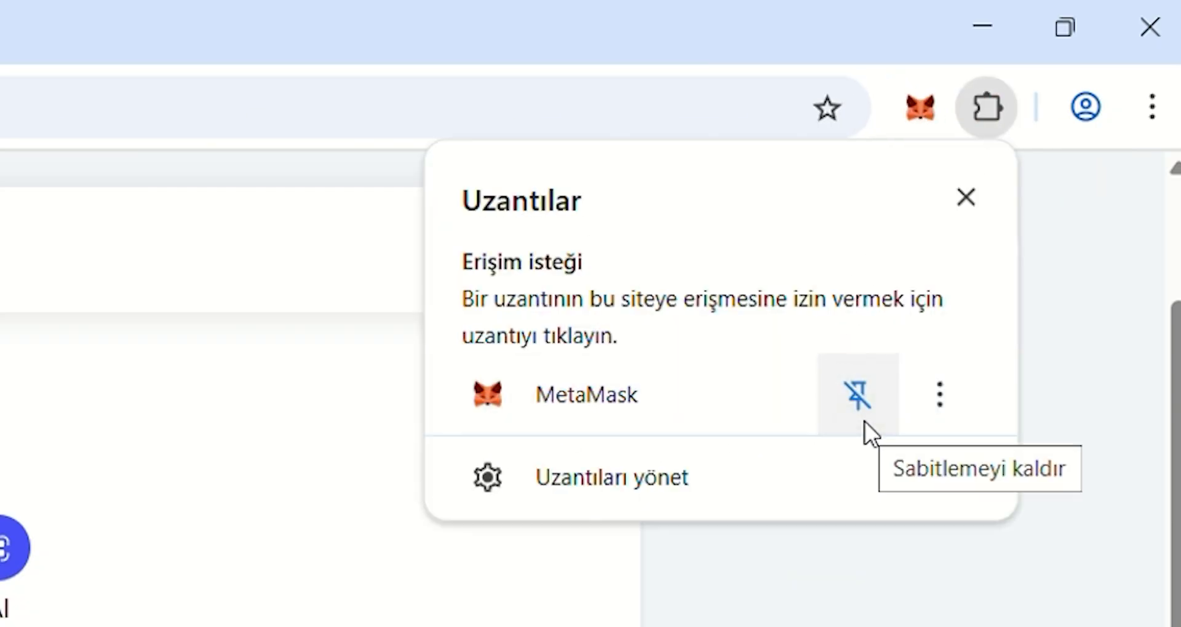